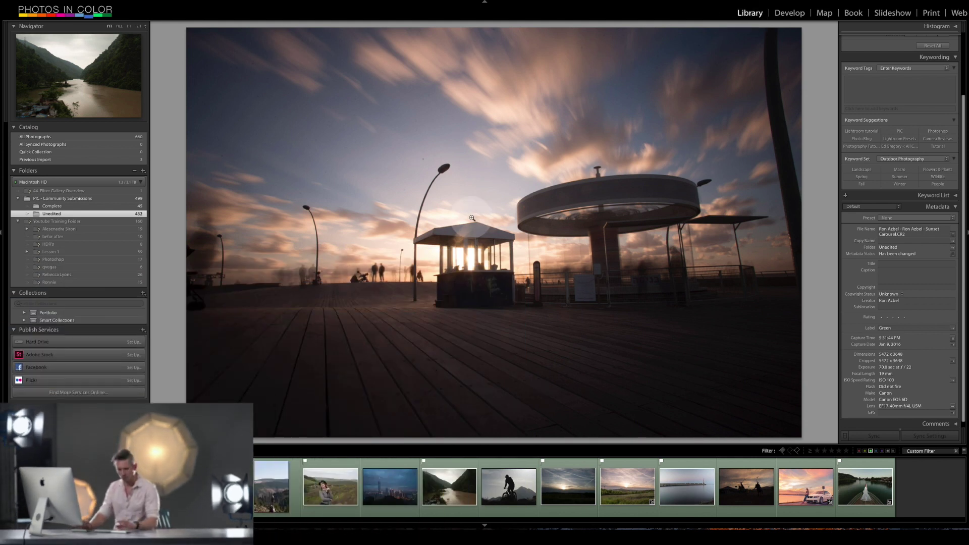
# - Show the Loupe info overlay with the photo's file name, capture date and dimensions
pyautogui.press('i')
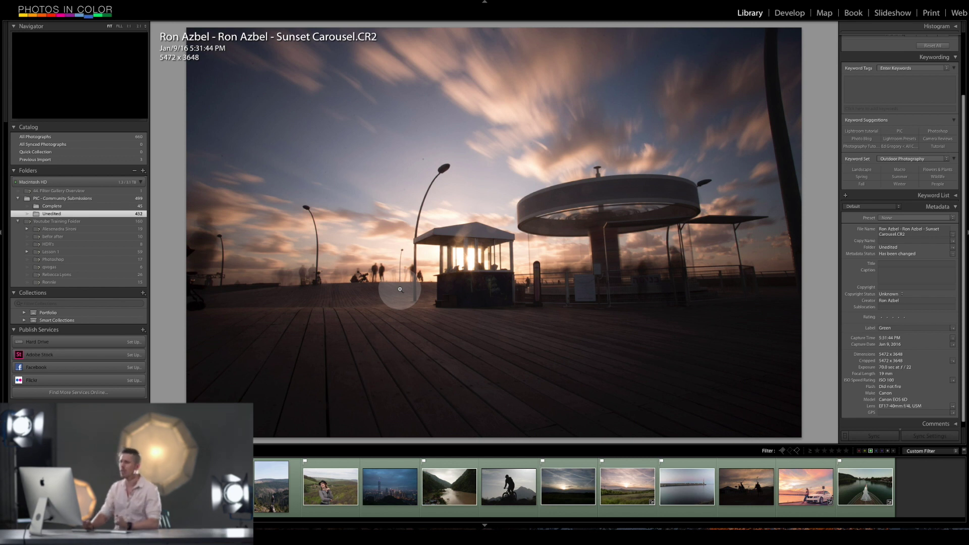
# - In Develop, set a Custom white balance of Temp 4,850 sampled from the neutral kiosk roof
pyautogui.click(789, 14)
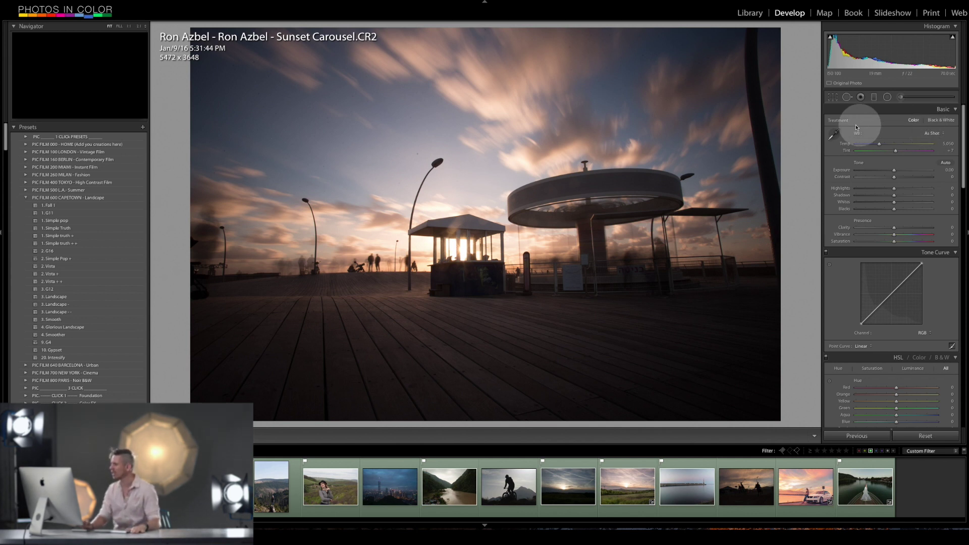
pyautogui.click(831, 135)
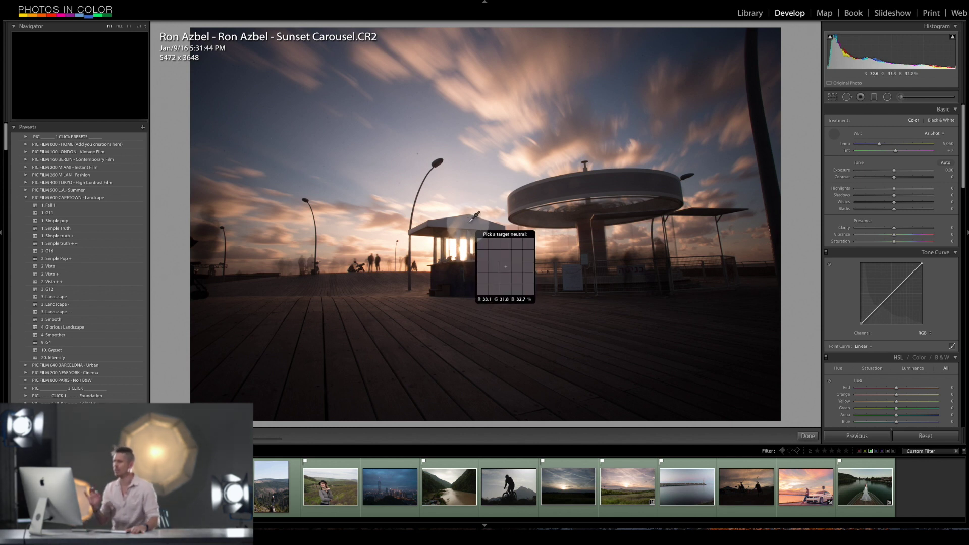
pyautogui.click(471, 221)
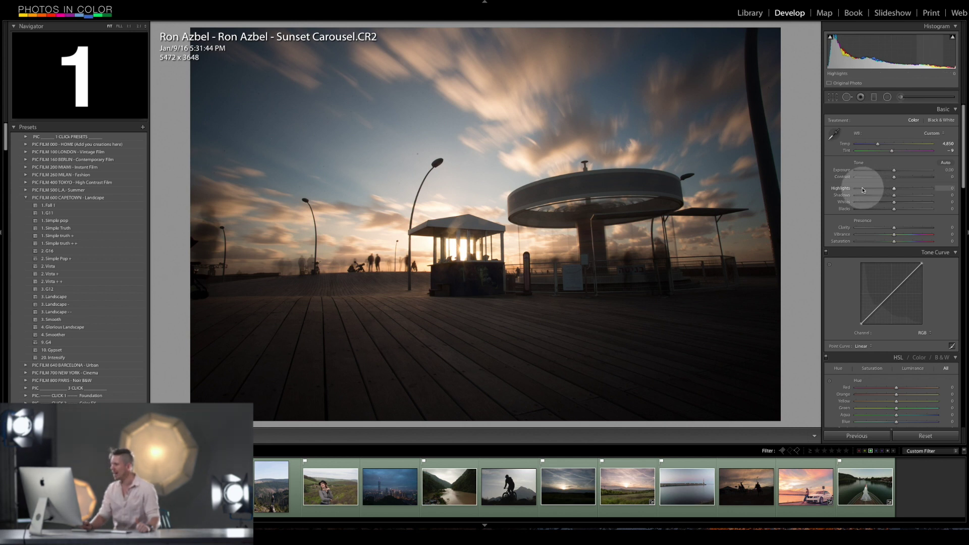
# - In the Basic panel set Highlights to -78, Shadows to +76 and Whites to +31
pyautogui.click(863, 188)
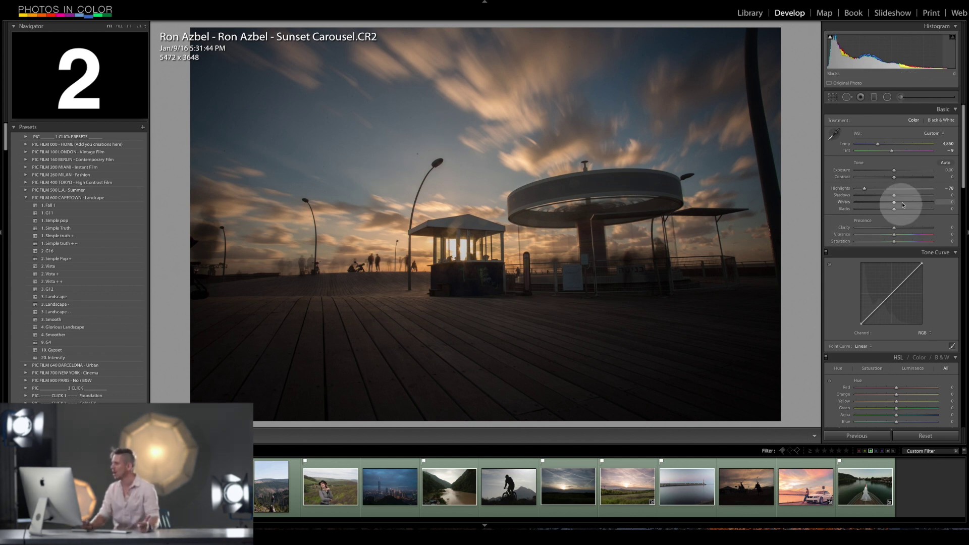
pyautogui.click(923, 196)
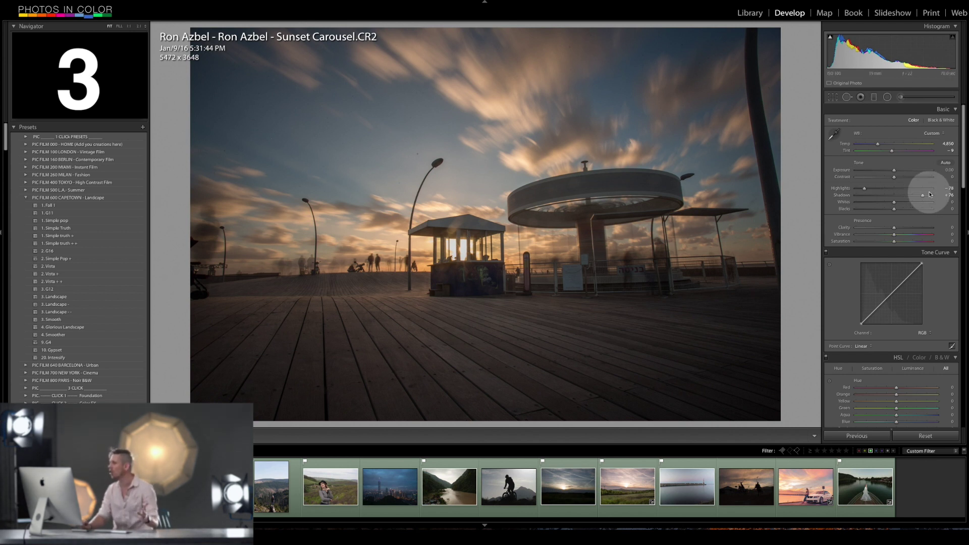
pyautogui.click(906, 202)
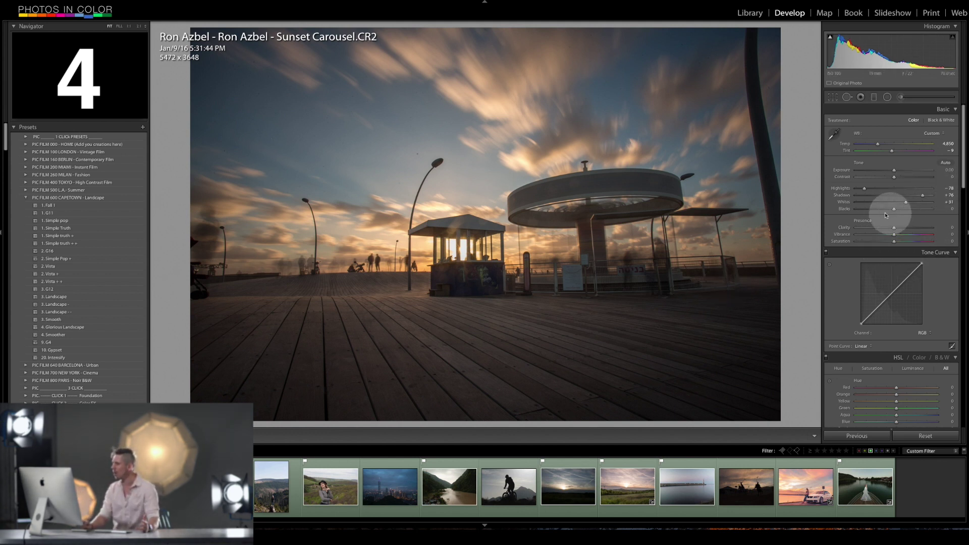
# - In the HSL panel, set Blue luminance to -35 to deepen the sky
pyautogui.scroll(-3, 906, 245)
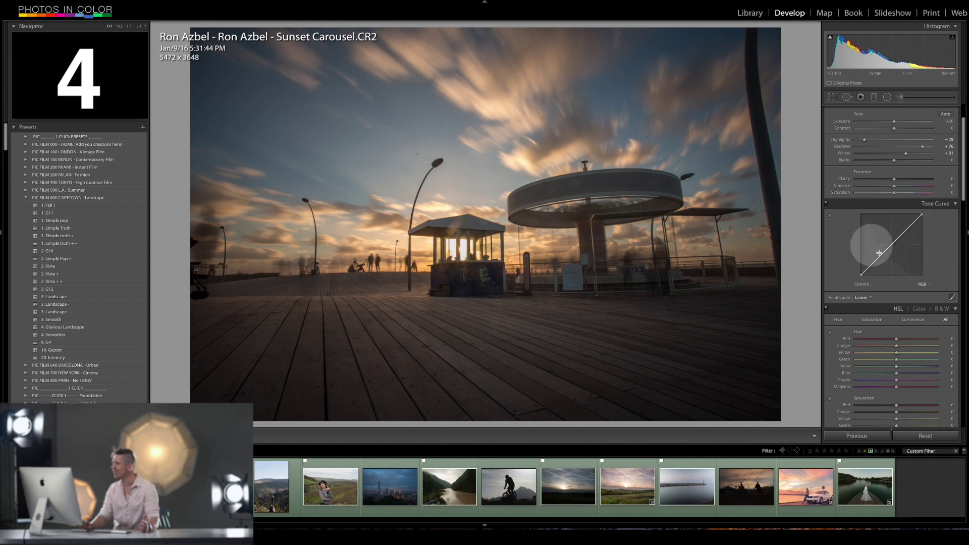
pyautogui.scroll(-5, 888, 247)
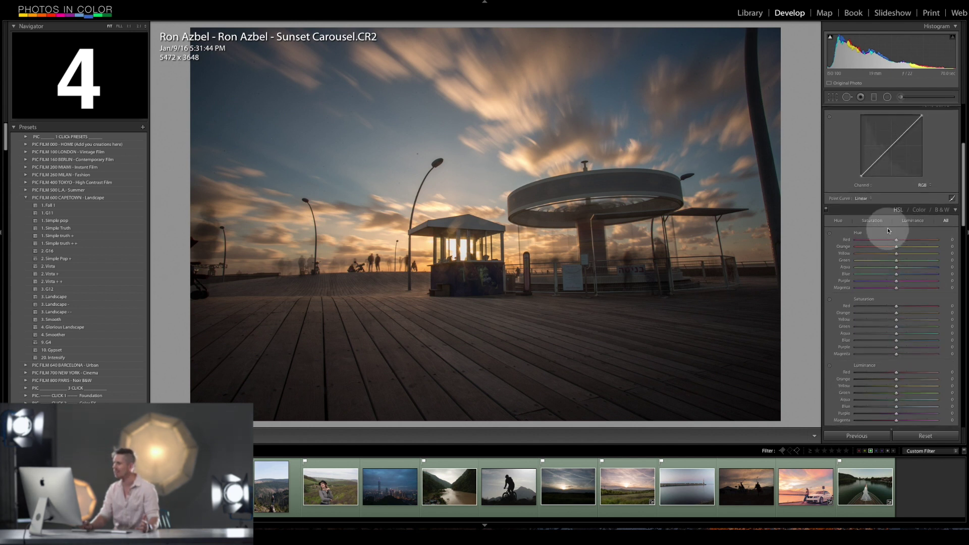
pyautogui.scroll(3, 883, 381)
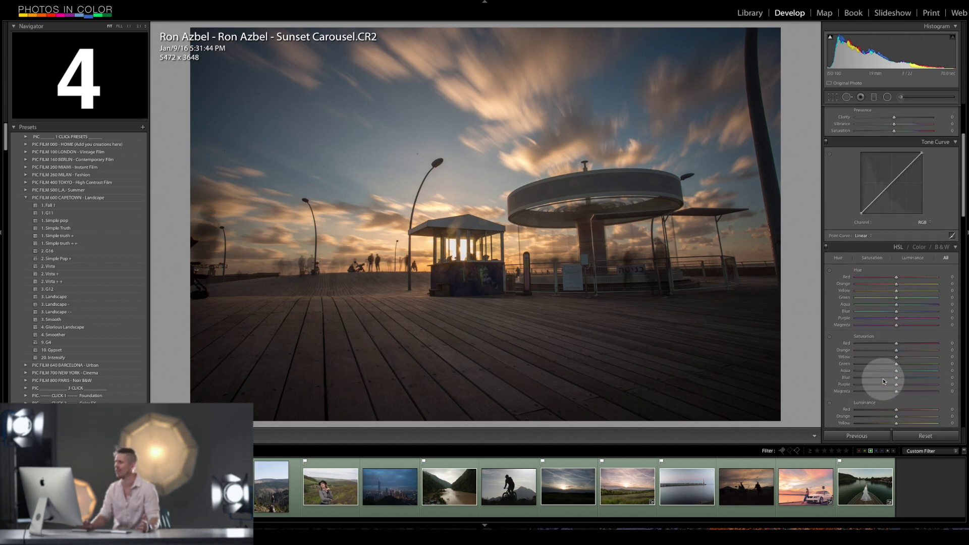
pyautogui.scroll(-2, 882, 287)
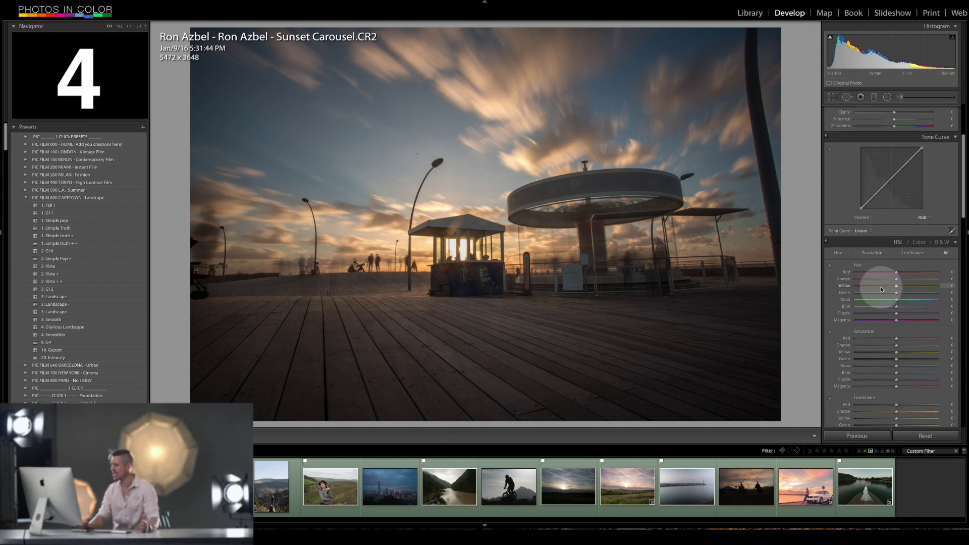
pyautogui.scroll(-3, 882, 289)
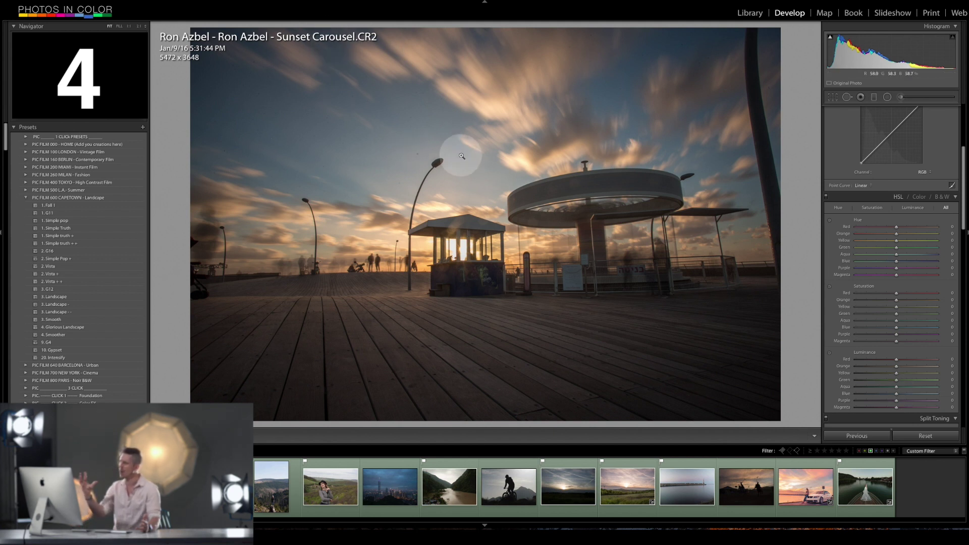
pyautogui.click(883, 395)
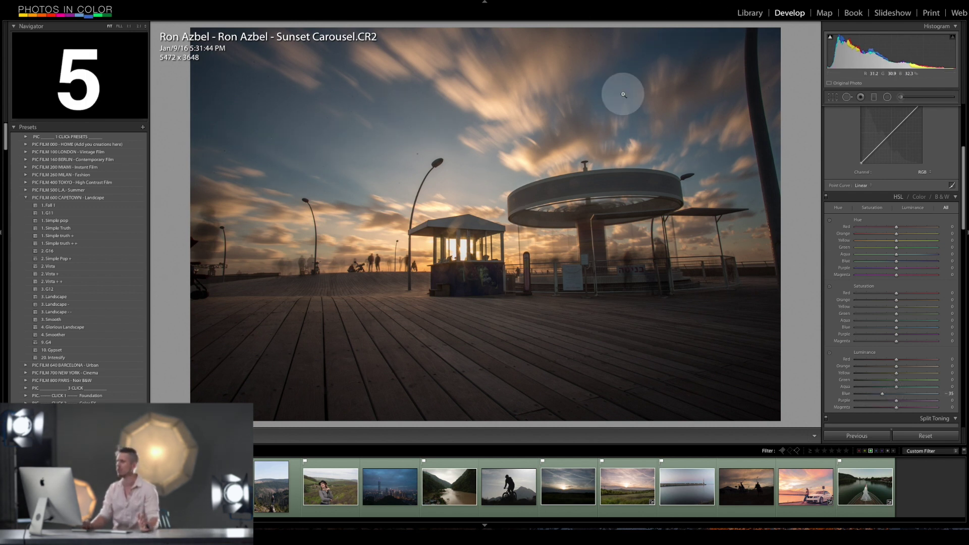
# - Set Orange hue to -35, checking the kiosk zoomed in and comparing Before/After
pyautogui.click(424, 249)
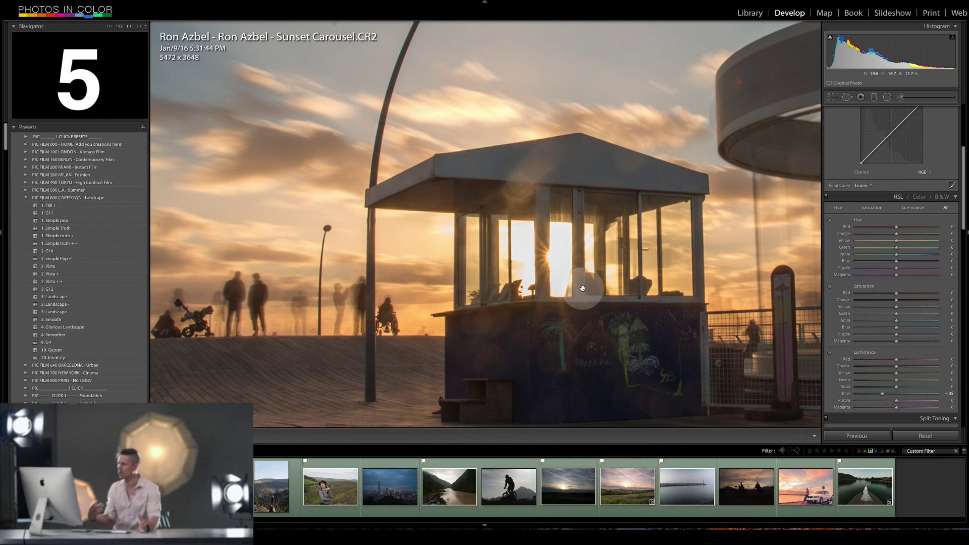
pyautogui.click(883, 233)
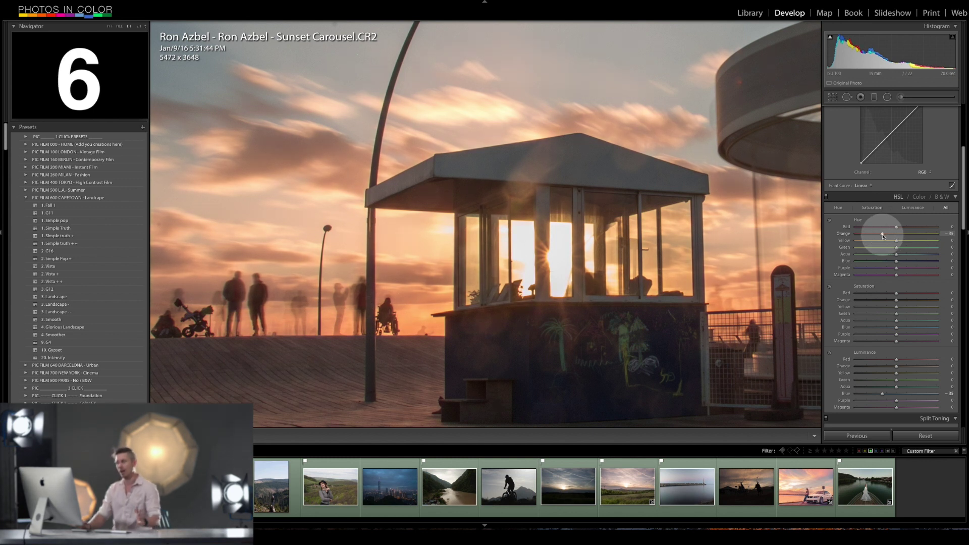
pyautogui.click(614, 261)
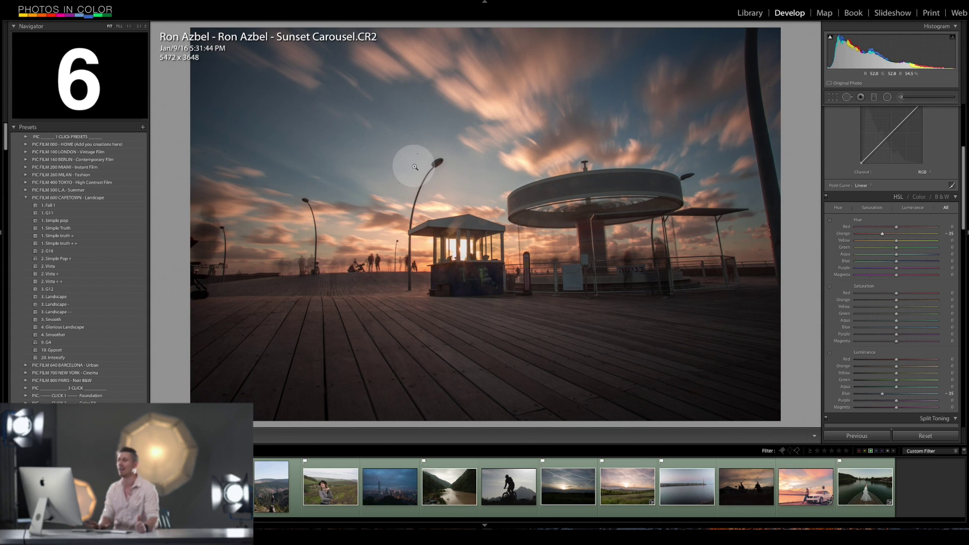
pyautogui.press('\\')
pyautogui.press('\\')
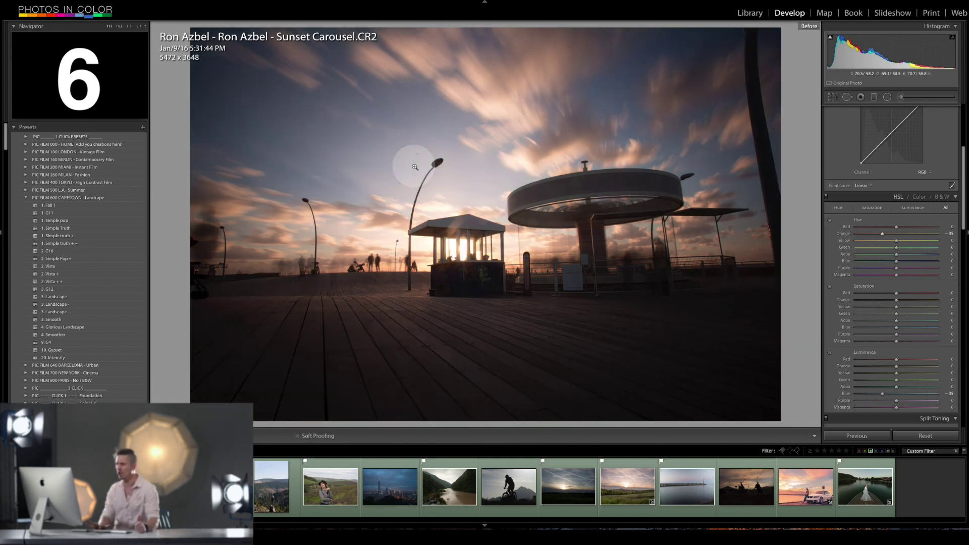
pyautogui.press('\\')
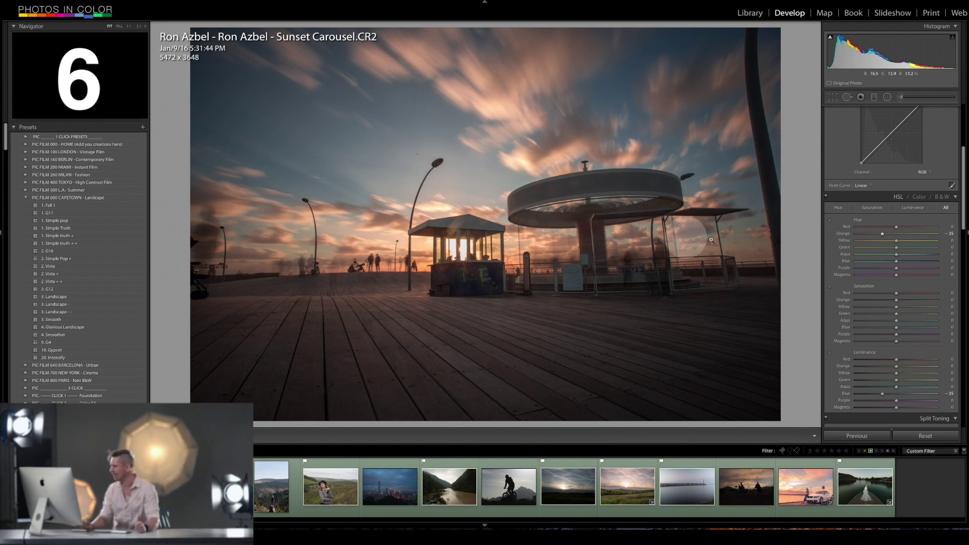
# - Enable Lens Corrections profile corrections with the Canon EF 17-40mm f/4L USM profile
pyautogui.scroll(-3, 891, 276)
pyautogui.scroll(-2, 890, 276)
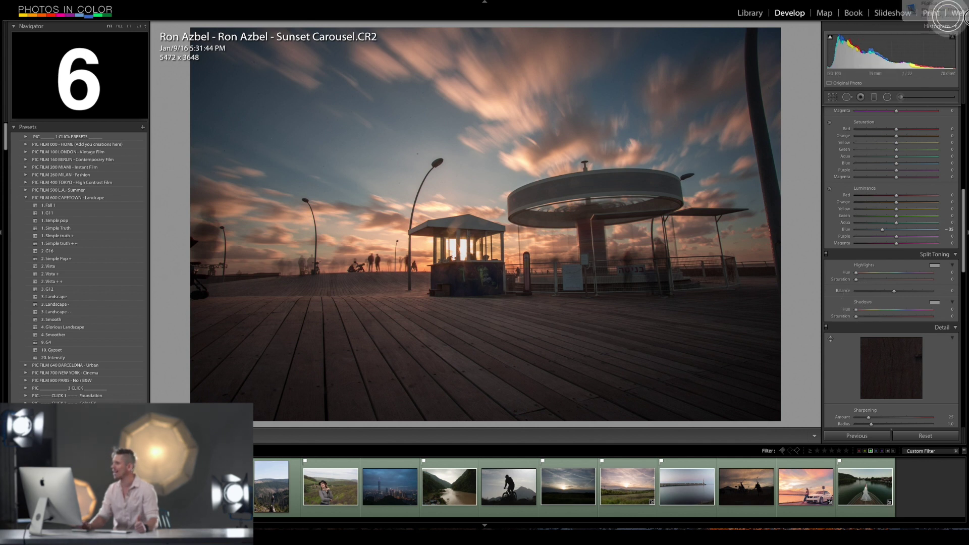
pyautogui.scroll(-3, 908, 253)
pyautogui.scroll(-4, 908, 253)
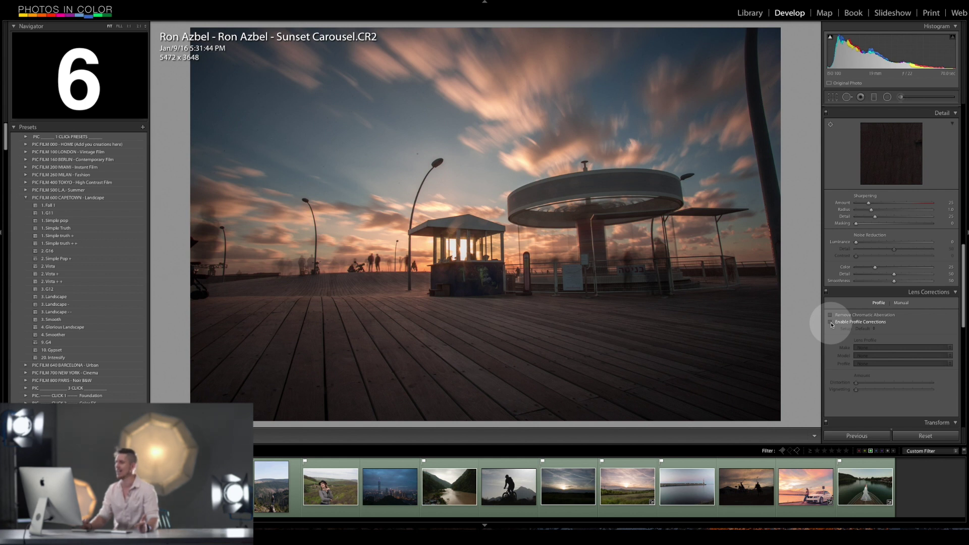
pyautogui.click(830, 322)
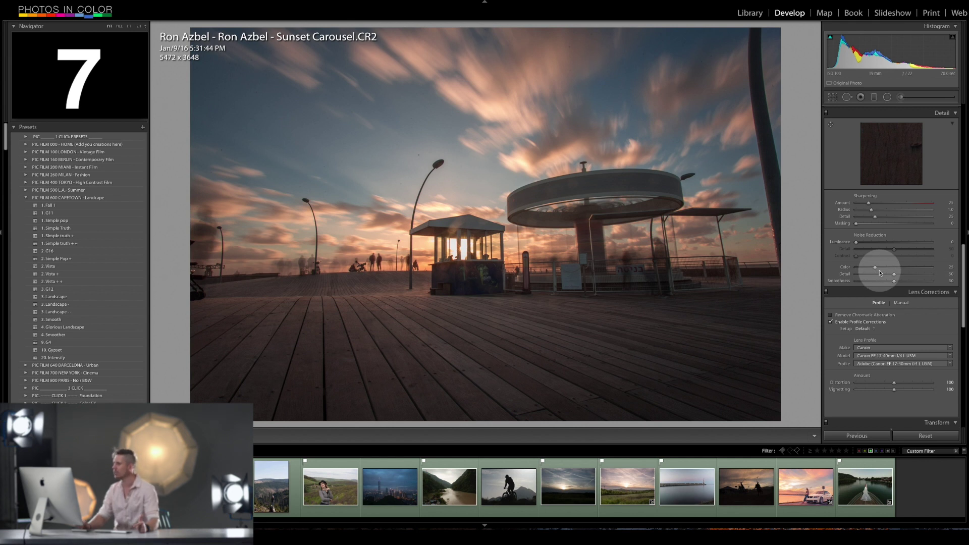
pyautogui.scroll(10, 879, 273)
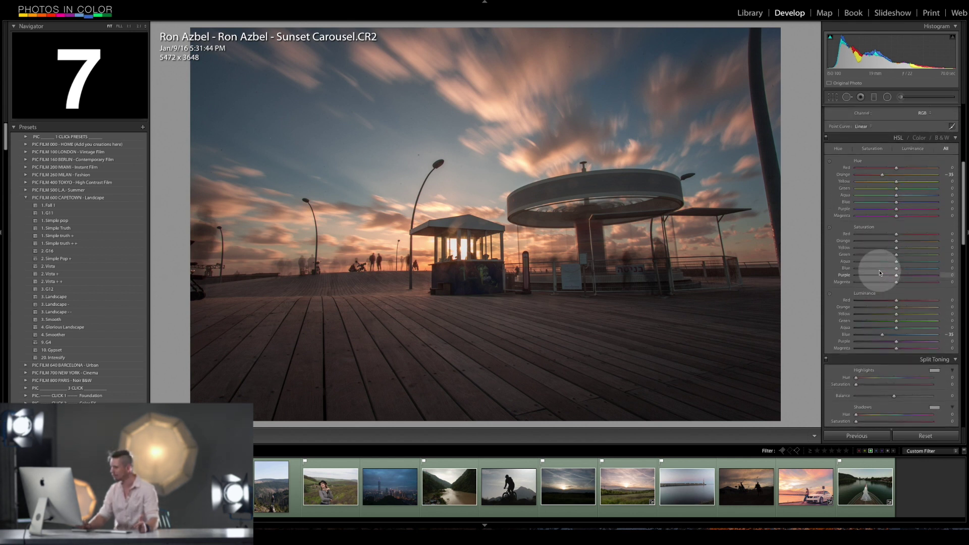
# - Set the Split Toning shadows to a red tint at Saturation 62
pyautogui.scroll(3, 879, 273)
pyautogui.scroll(-5, 879, 273)
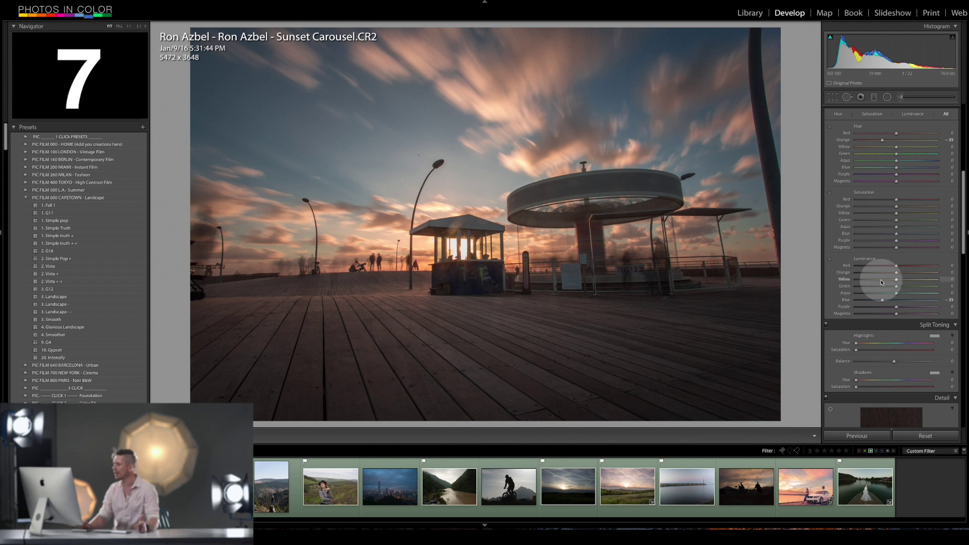
pyautogui.scroll(-2, 936, 274)
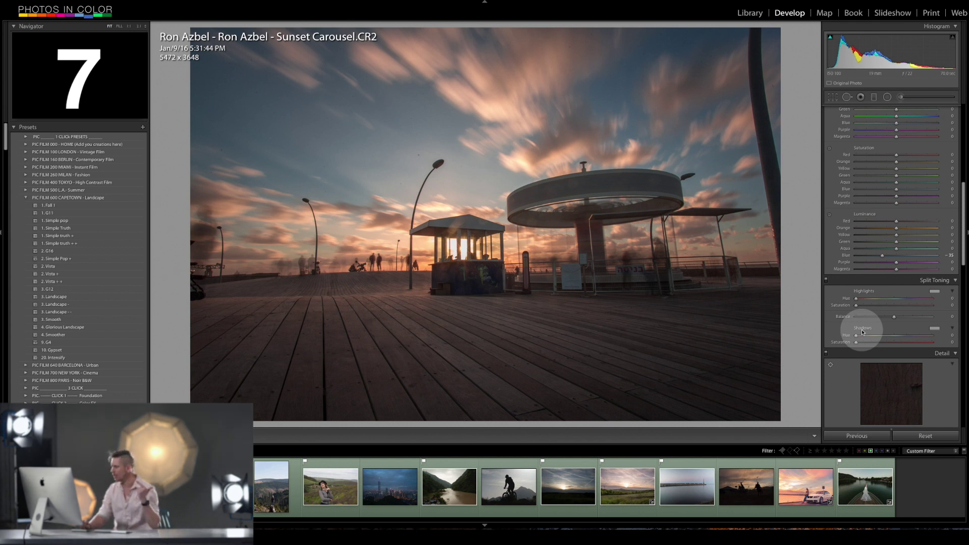
pyautogui.click(903, 343)
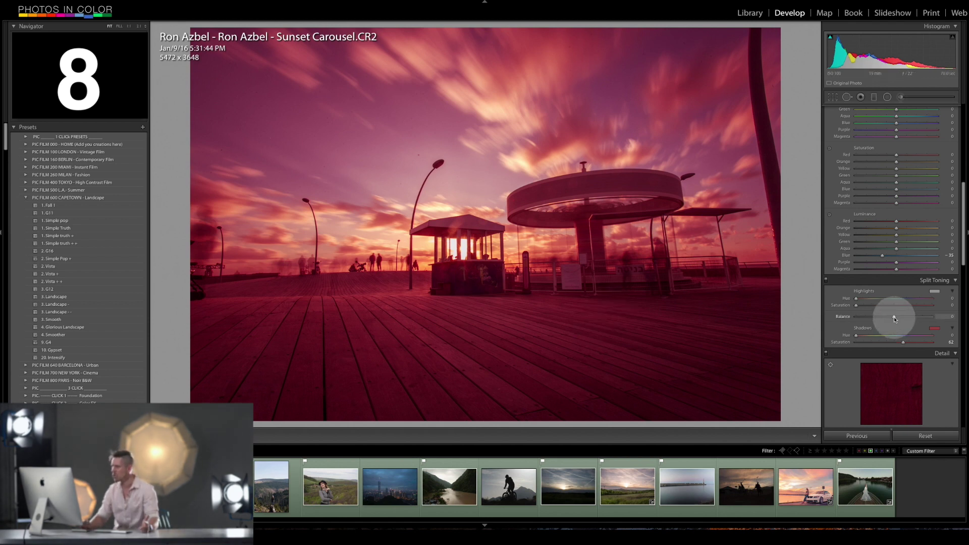
# - Set the Split Toning Balance to +100 and compare Before/After
pyautogui.moveTo(894, 318); pyautogui.dragTo(933, 316)
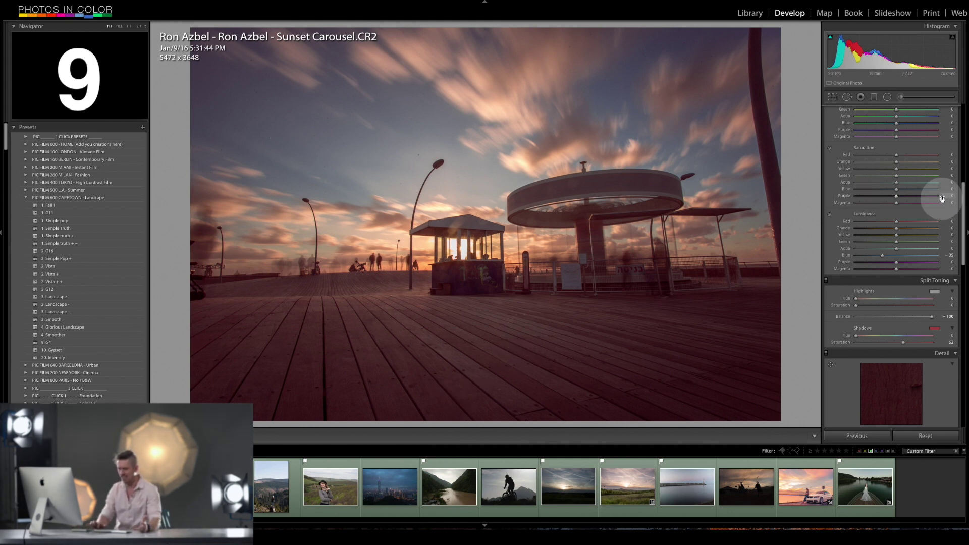
pyautogui.press('\\')
pyautogui.press('\\')
pyautogui.press('\\')
pyautogui.press('\\')
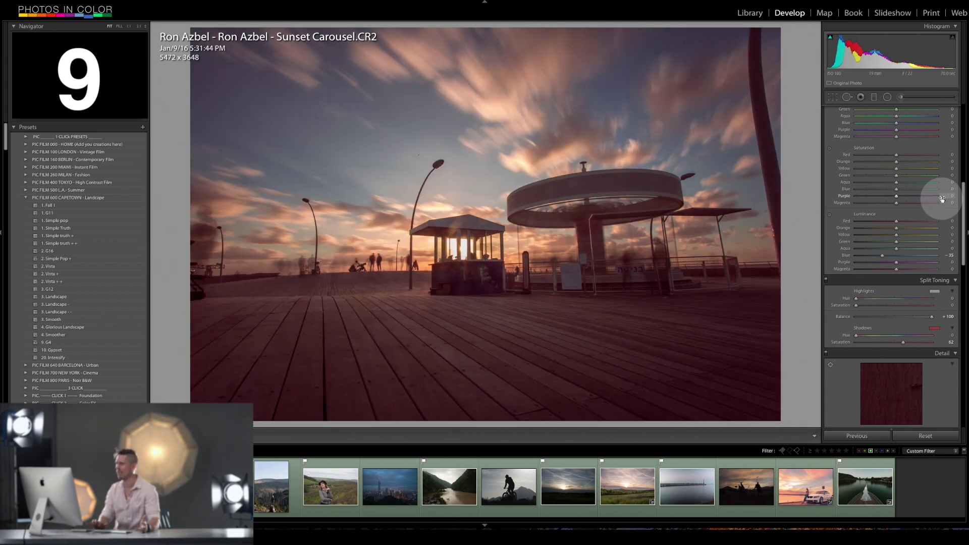
# - Add a centre point to the Tone Curve and raise it to brighten the midtones
pyautogui.scroll(6, 942, 198)
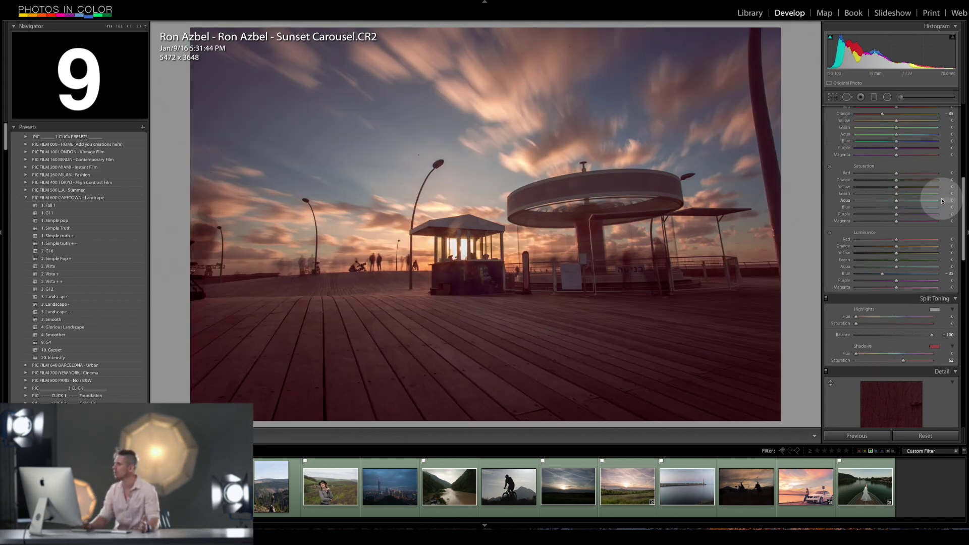
pyautogui.scroll(2, 942, 200)
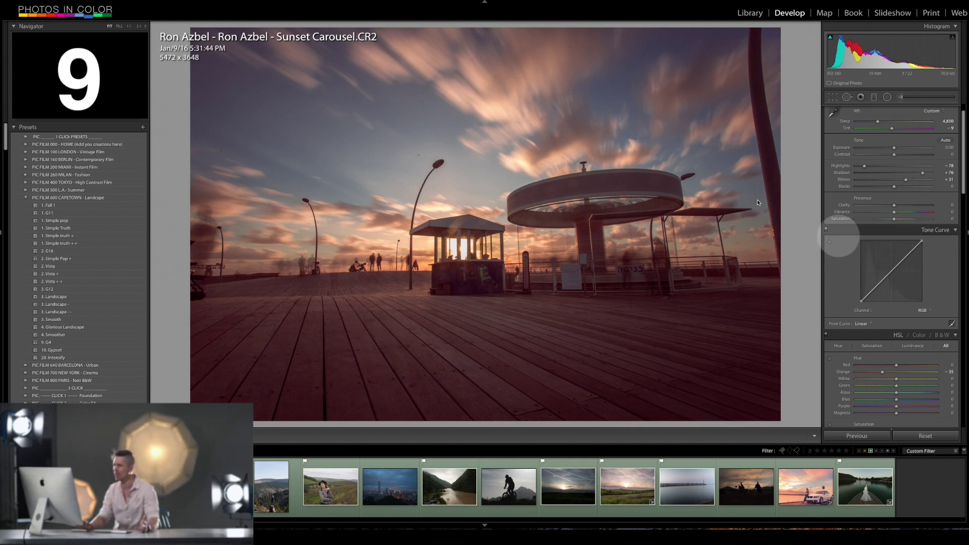
pyautogui.moveTo(890, 272); pyautogui.dragTo(887, 272)
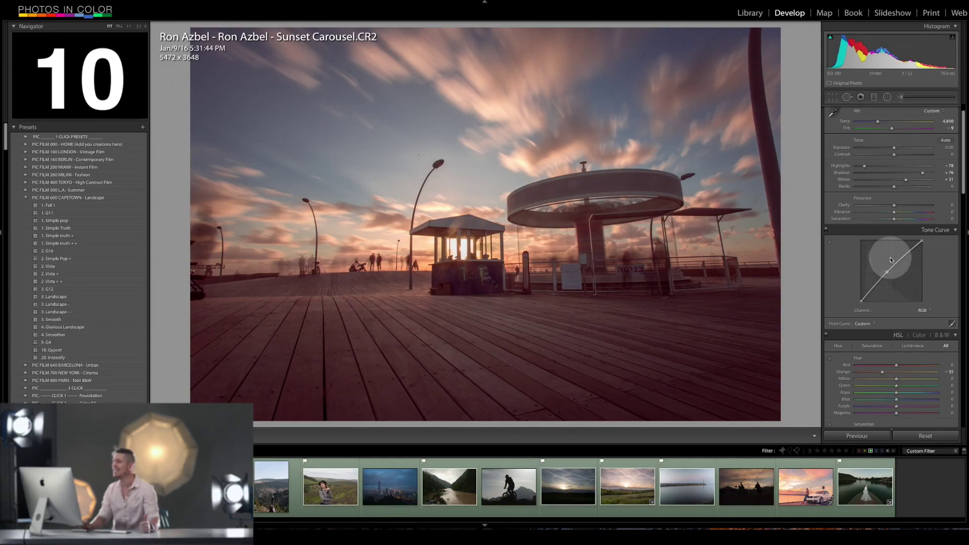
# - Crop the photo with the aspect lock off to 5158 x 3389
pyautogui.scroll(-3, 890, 260)
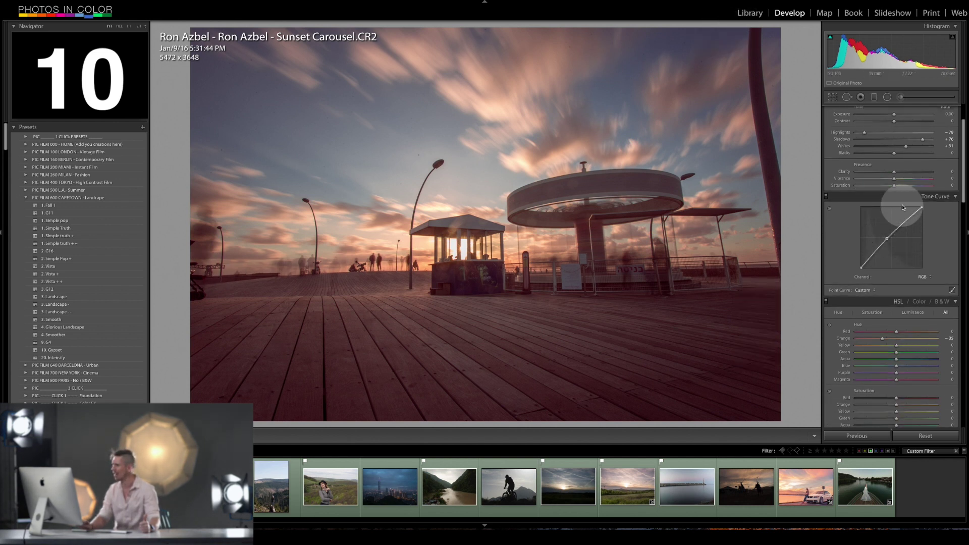
pyautogui.click(833, 97)
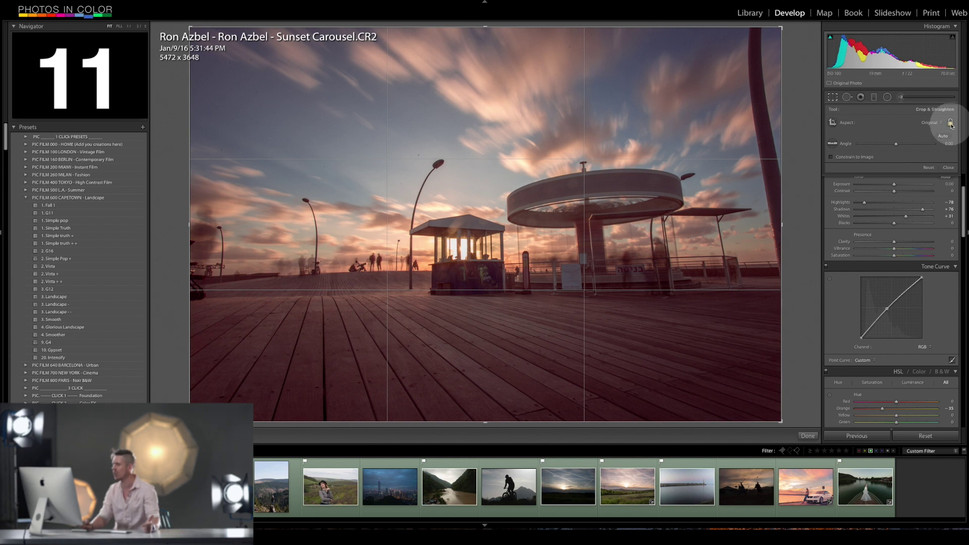
pyautogui.click(950, 124)
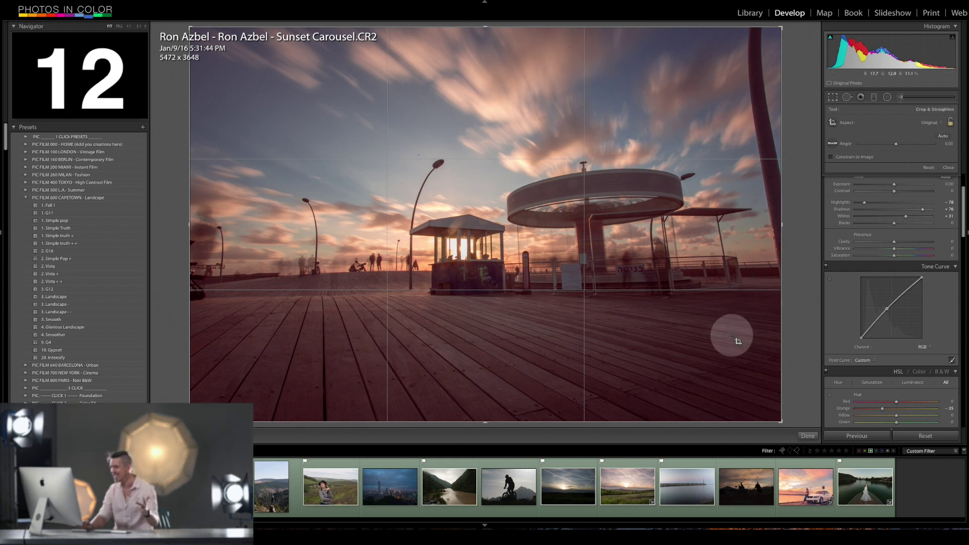
pyautogui.moveTo(777, 418)
pyautogui.mouseDown()
pyautogui.moveTo(731, 381)
pyautogui.moveTo(664, 395)
pyautogui.moveTo(759, 380)
pyautogui.moveTo(757, 392)
pyautogui.moveTo(771, 393)
pyautogui.moveTo(763, 389)
pyautogui.moveTo(762, 407)
pyautogui.mouseUp()
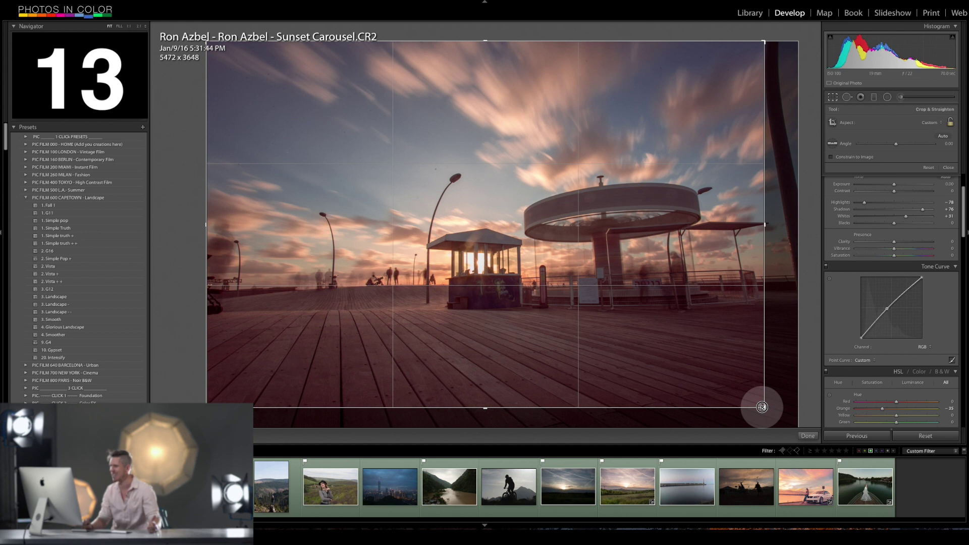
pyautogui.moveTo(762, 407); pyautogui.dragTo(763, 407)
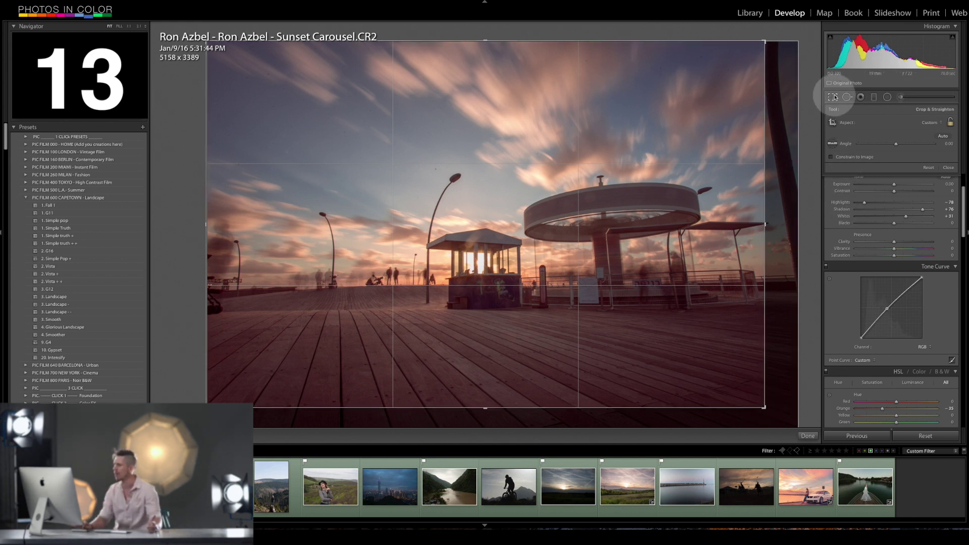
pyautogui.click(834, 97)
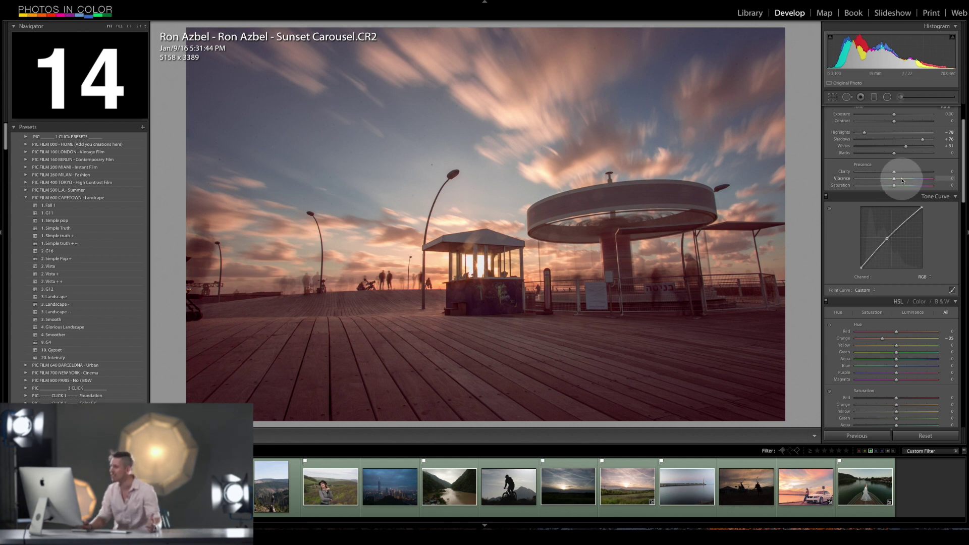
# - Raise Vibrance in the Presence section to +30
pyautogui.moveTo(896, 181); pyautogui.dragTo(907, 183)
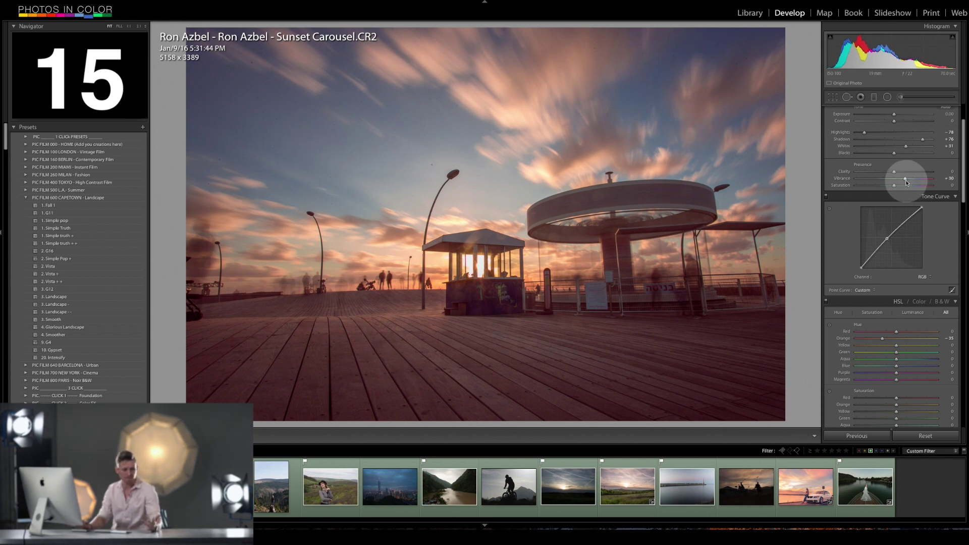
pyautogui.scroll(-10, 906, 182)
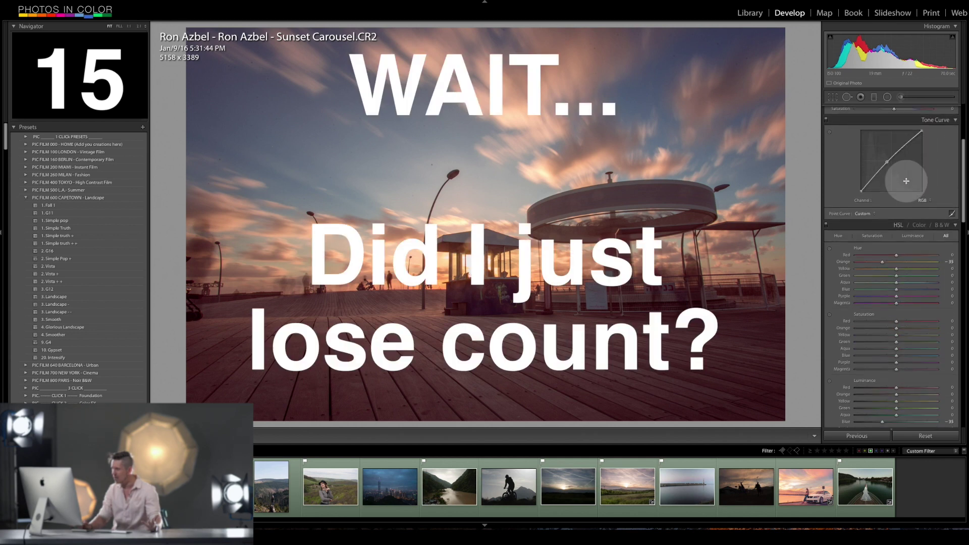
pyautogui.scroll(-6, 905, 182)
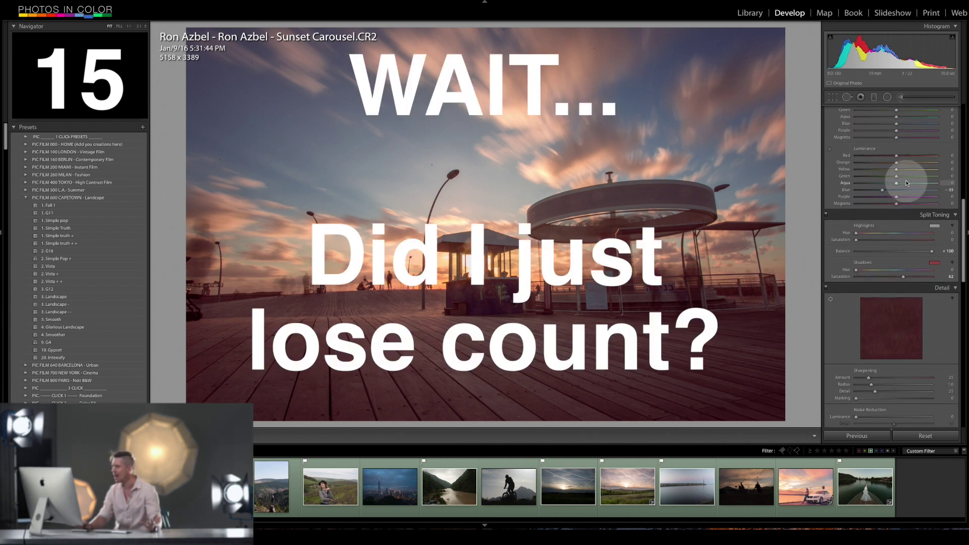
pyautogui.scroll(-8, 906, 182)
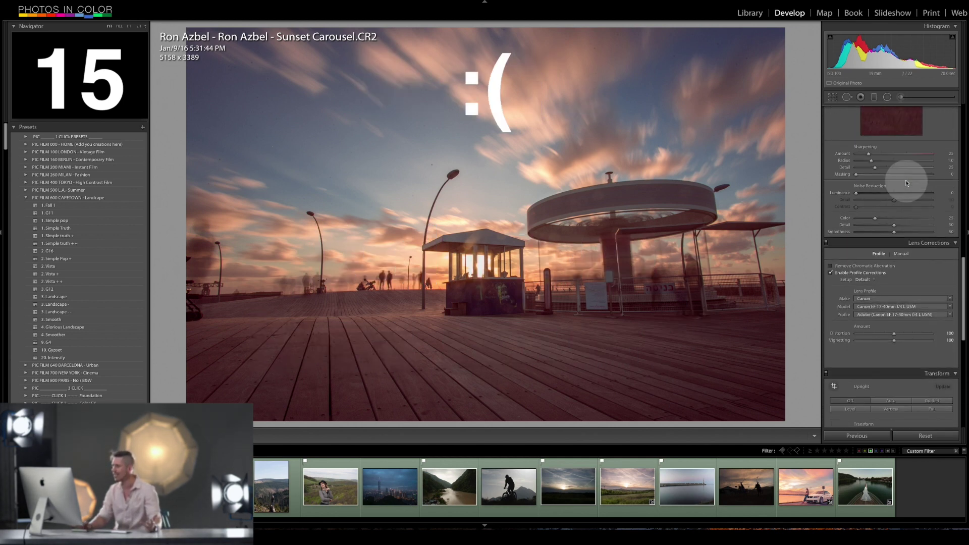
pyautogui.scroll(-5, 906, 180)
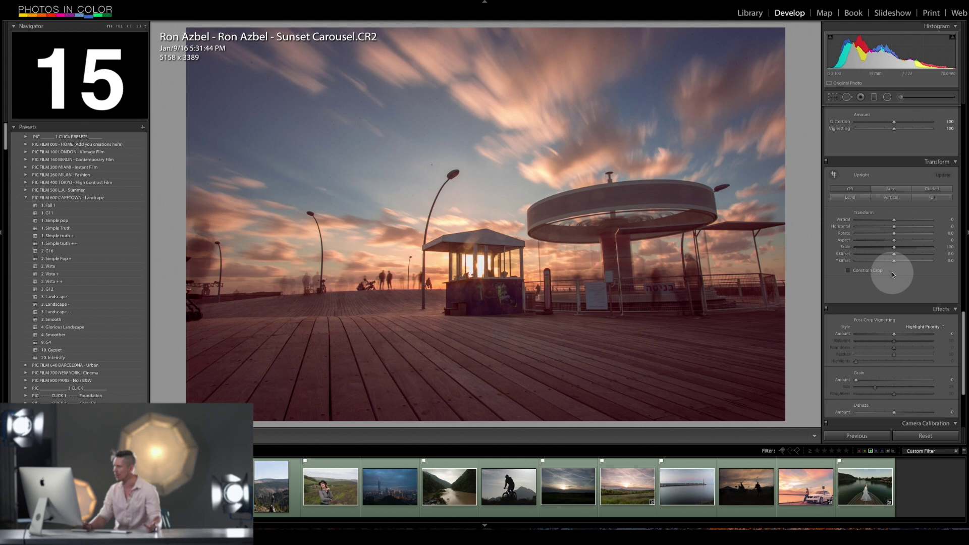
pyautogui.scroll(10, 892, 273)
pyautogui.scroll(3, 893, 272)
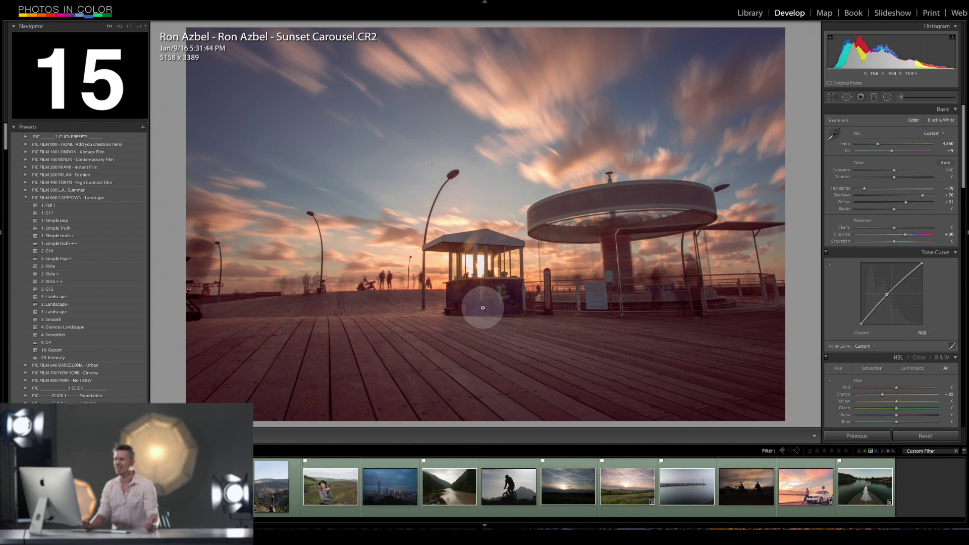
# - Inspect the people and kiosk at 1:1, return to Fit, and raise Clarity to about +32
pyautogui.click(386, 280)
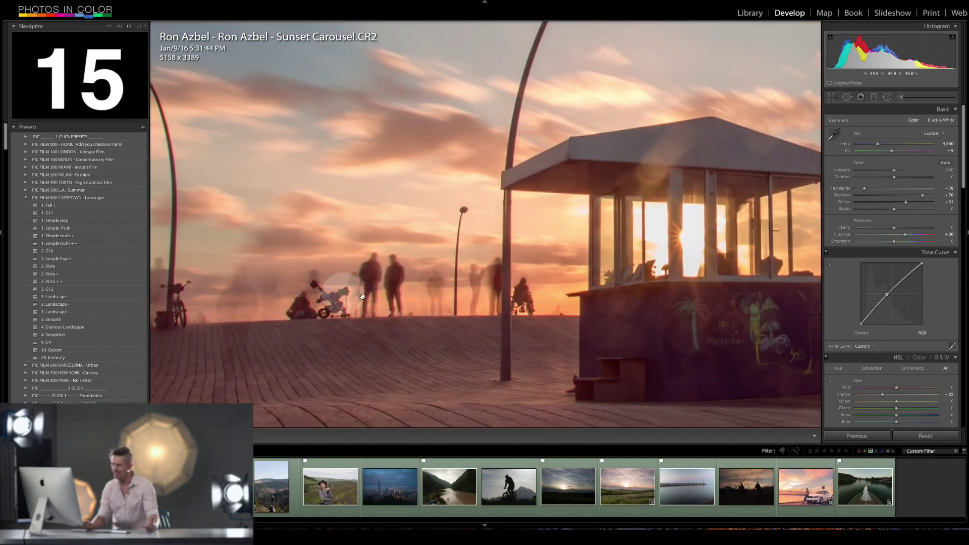
pyautogui.click(422, 310)
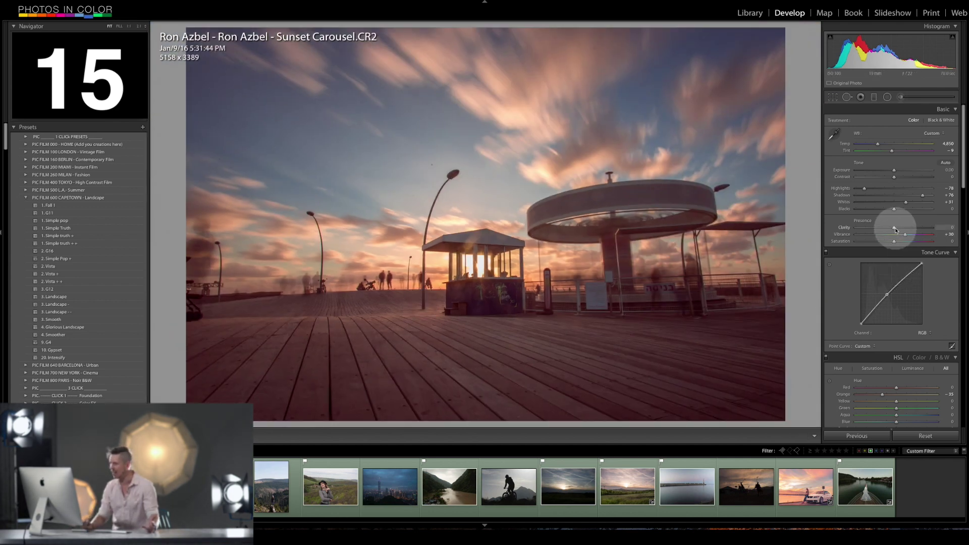
pyautogui.moveTo(895, 230); pyautogui.dragTo(898, 230)
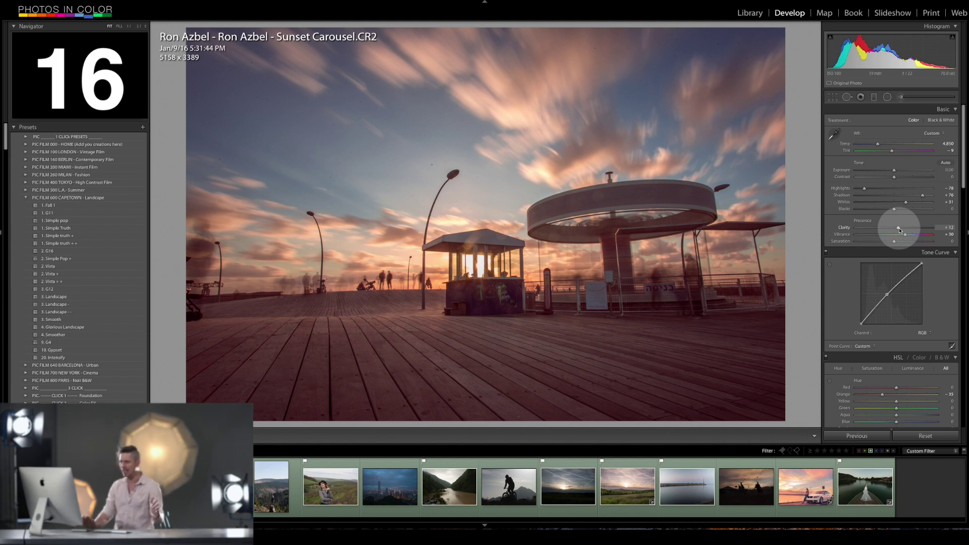
pyautogui.press('\\')
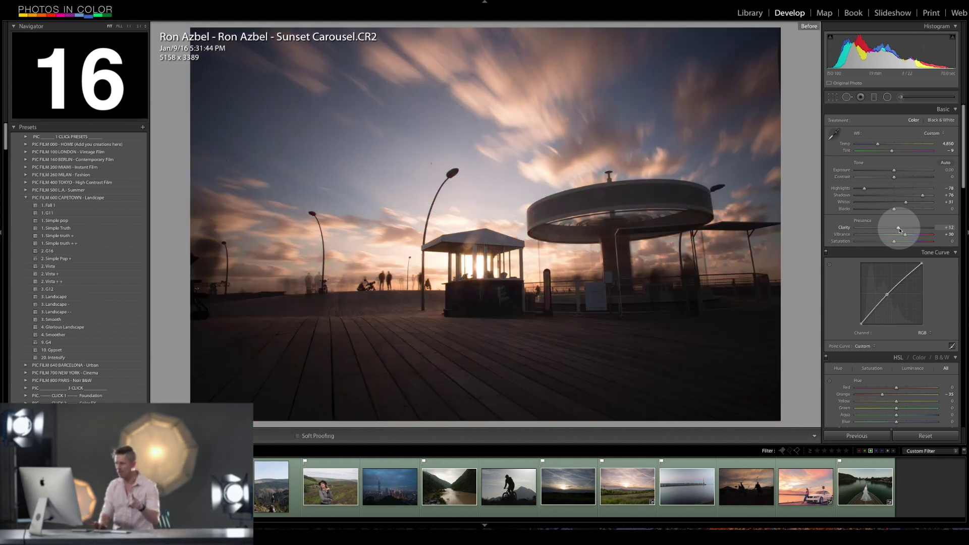
pyautogui.press('\\')
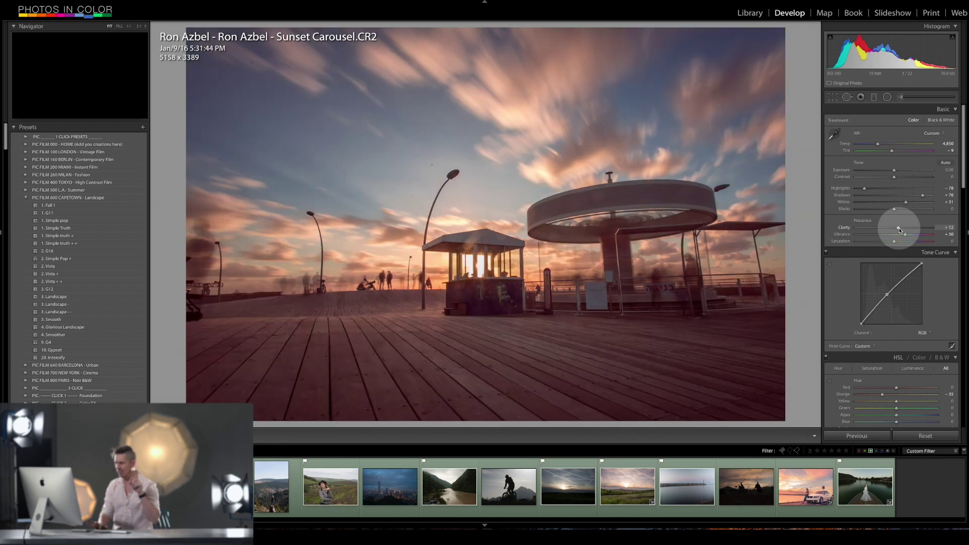
pyautogui.press('\\')
pyautogui.press('\\')
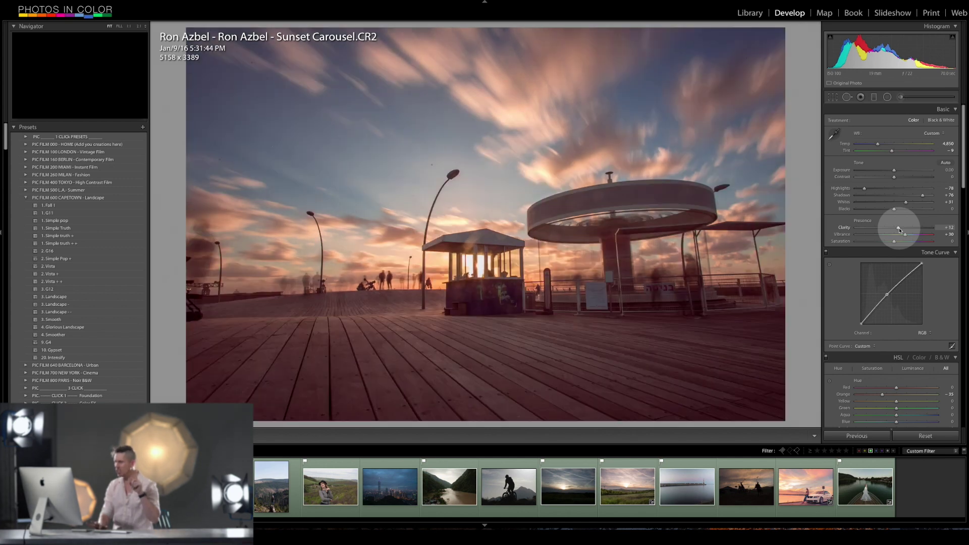
pyautogui.press('\\')
pyautogui.press('\\')
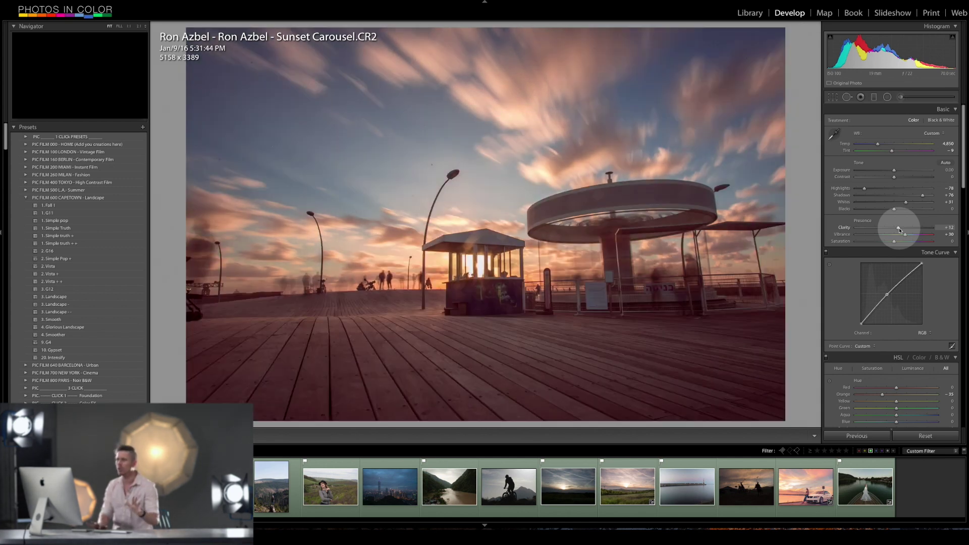